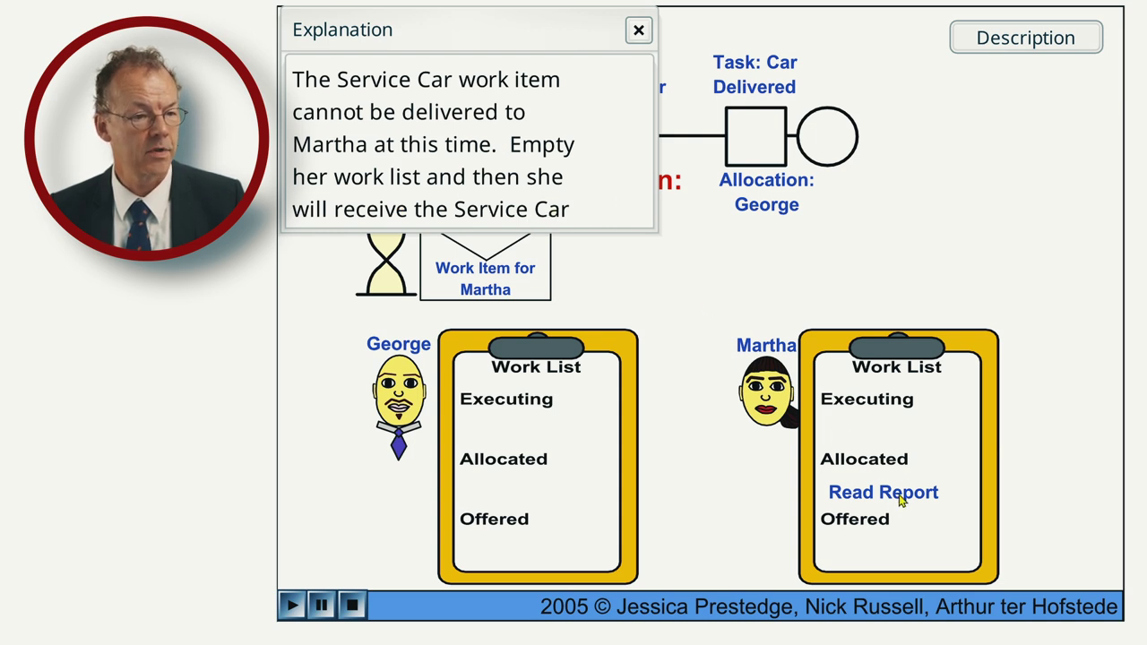
- Close the explanation, start Service Car in one user's list, then start and complete Car Delivered in the other's
{"action": "left_click", "coordinate": [638, 32]}
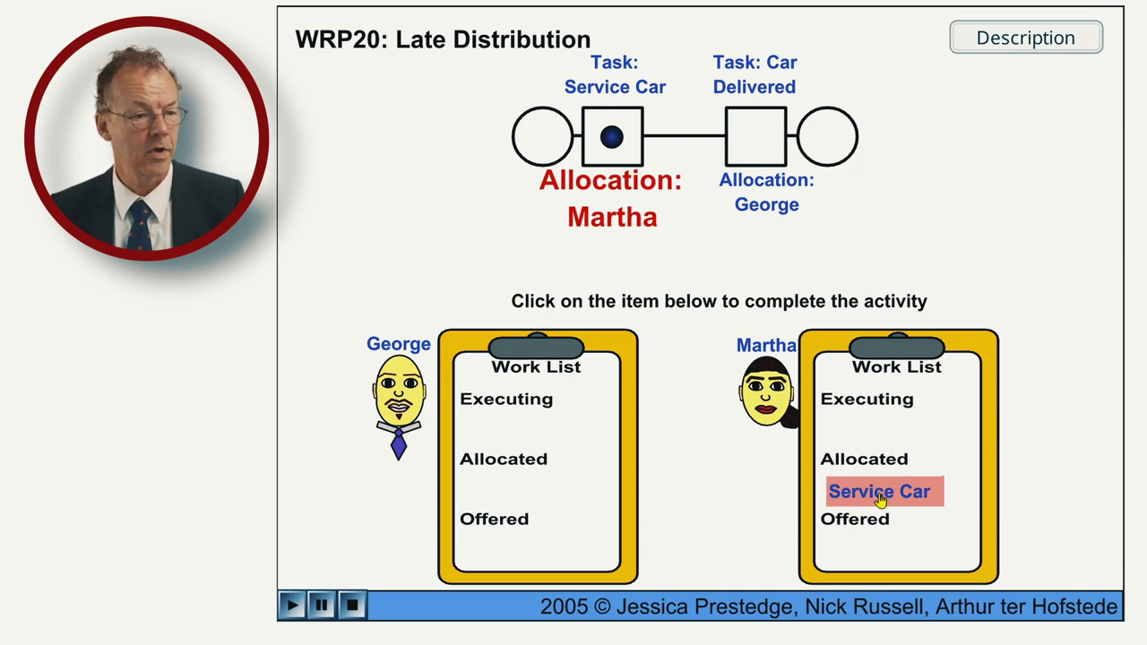
{"action": "left_click", "coordinate": [879, 500]}
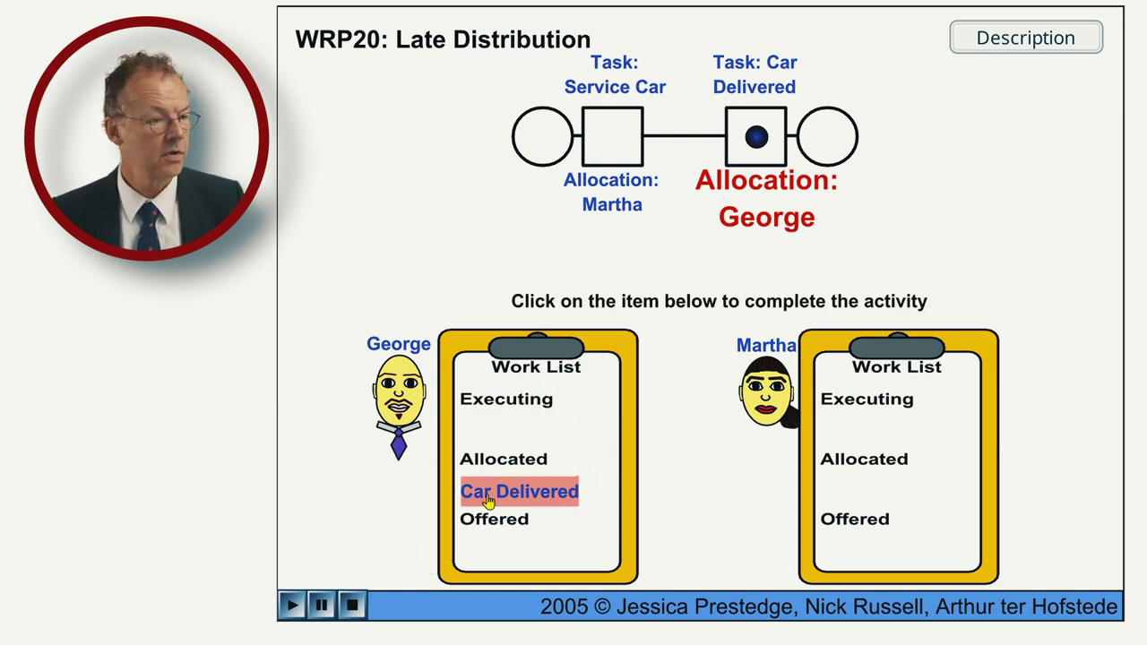
{"action": "left_click", "coordinate": [490, 495]}
{"action": "left_click", "coordinate": [511, 432]}
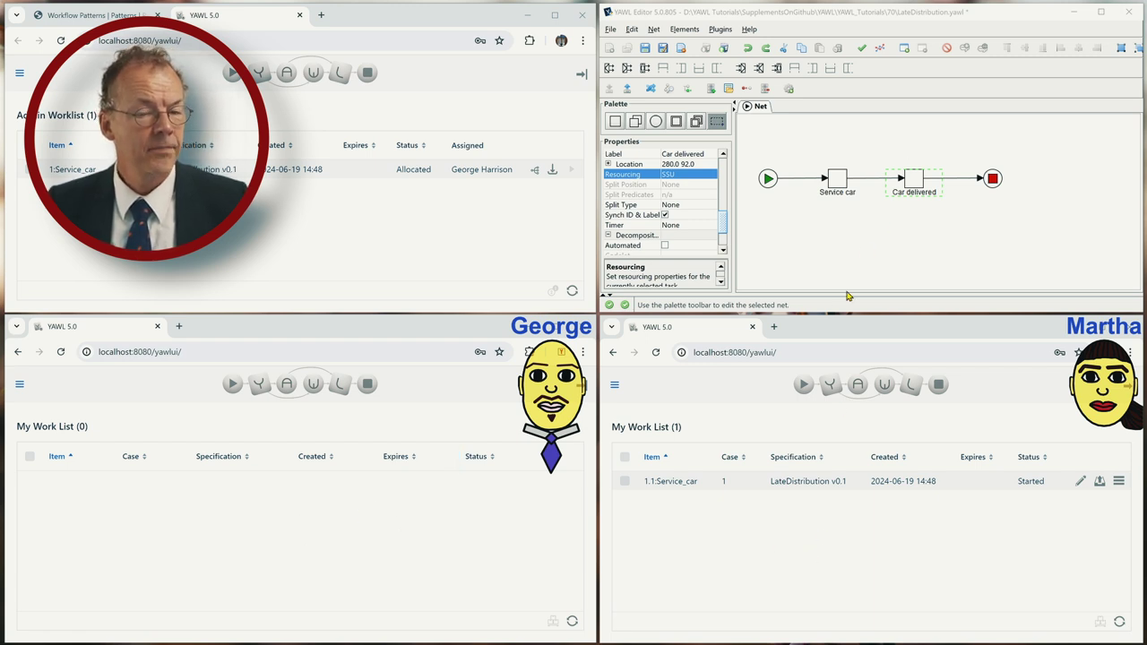
- Select the Service car task and open its Resourcing settings from the Properties panel
{"action": "left_click", "coordinate": [839, 181]}
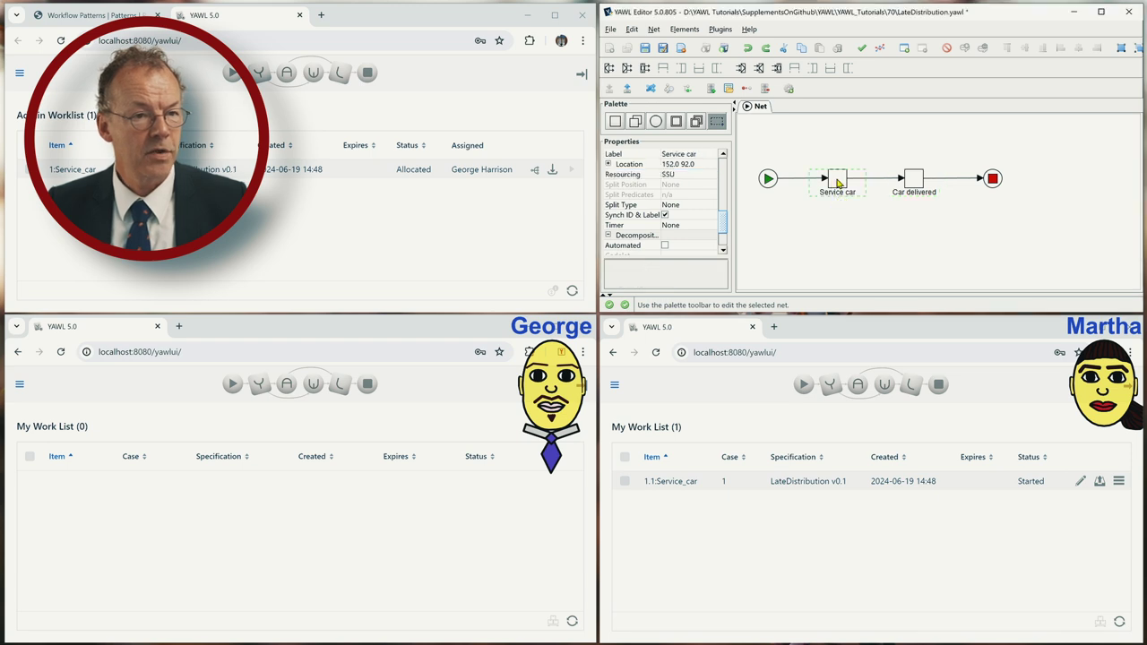
{"action": "mouse_move", "coordinate": [722, 227]}
{"action": "left_mouse_down"}
{"action": "mouse_move", "coordinate": [728, 236]}
{"action": "mouse_move", "coordinate": [722, 213]}
{"action": "left_mouse_up"}
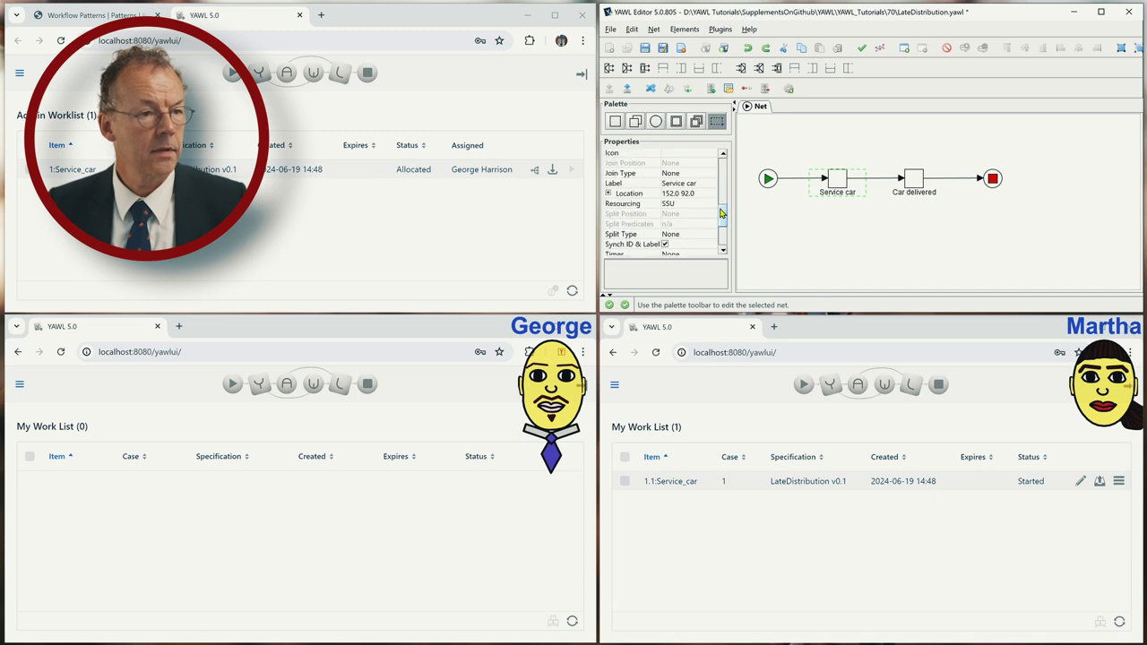
{"action": "left_click", "coordinate": [712, 206]}
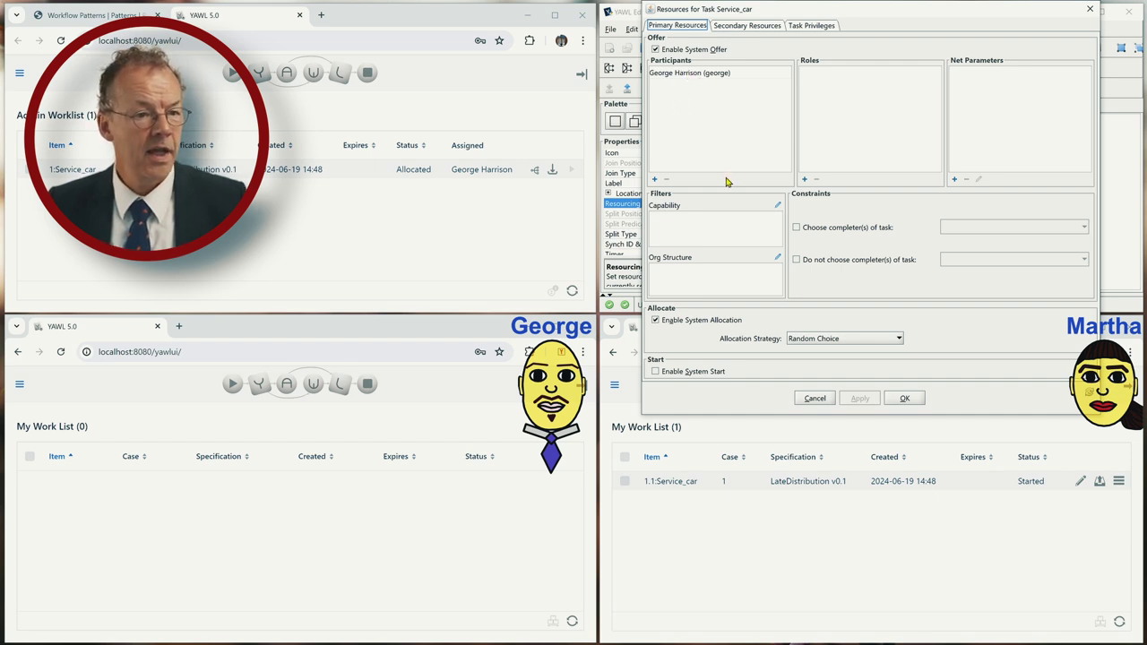
- Review the Task Privileges of Service car and Car delivered, closing both resourcing dialogs unchanged
{"action": "left_click", "coordinate": [812, 25]}
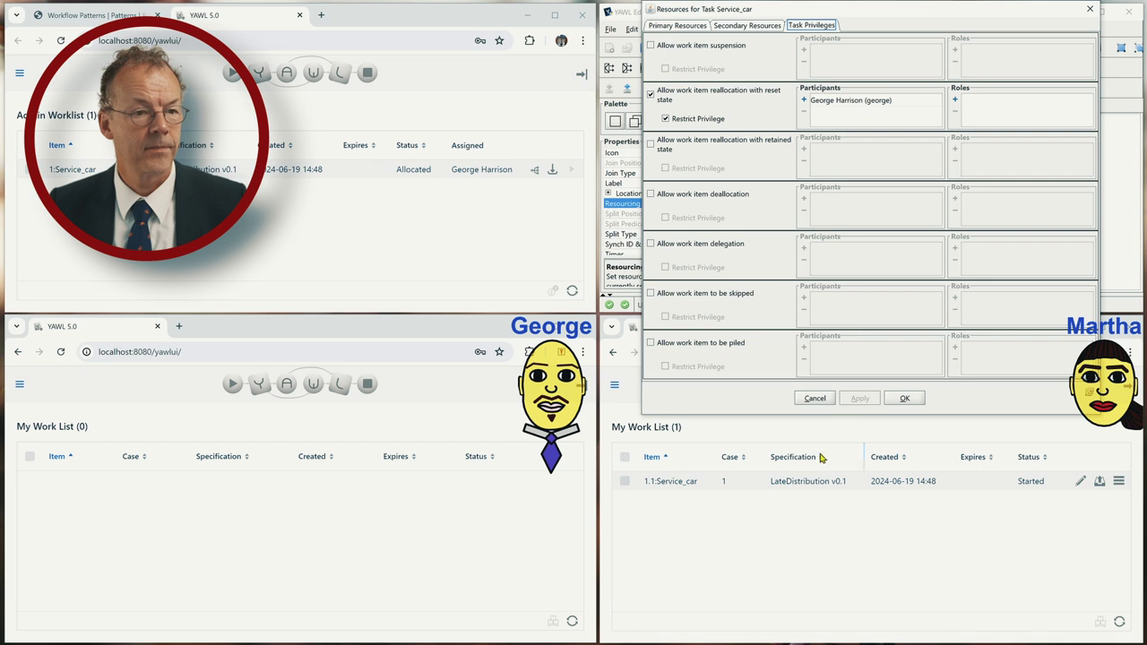
{"action": "left_click", "coordinate": [815, 398]}
{"action": "left_click", "coordinate": [914, 183]}
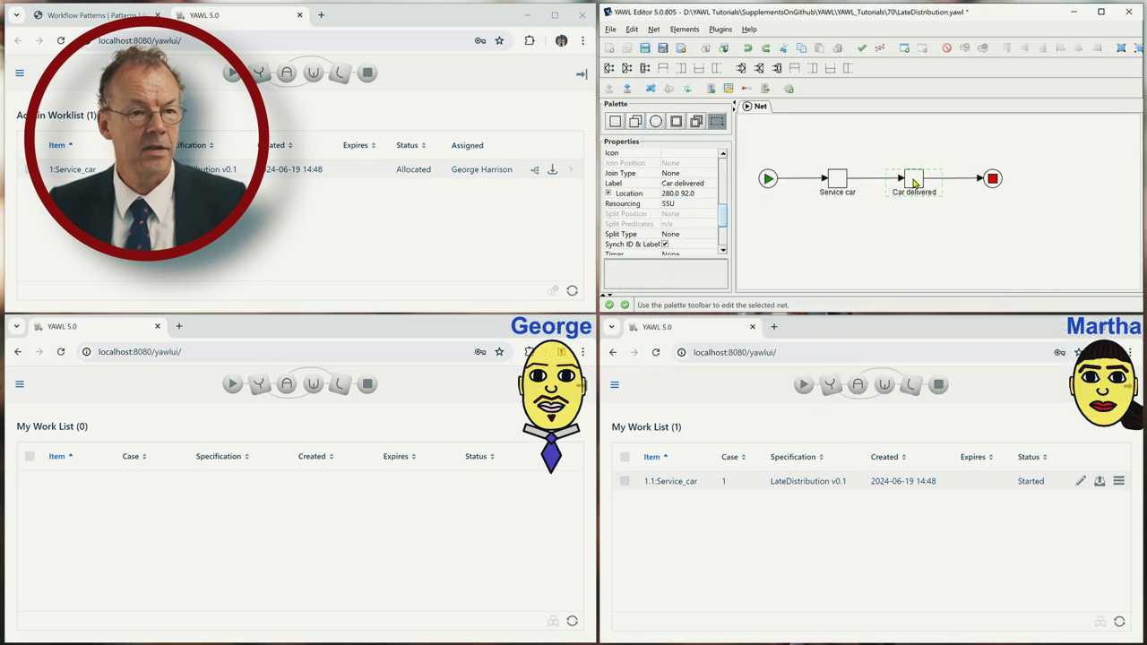
{"action": "left_click", "coordinate": [714, 208]}
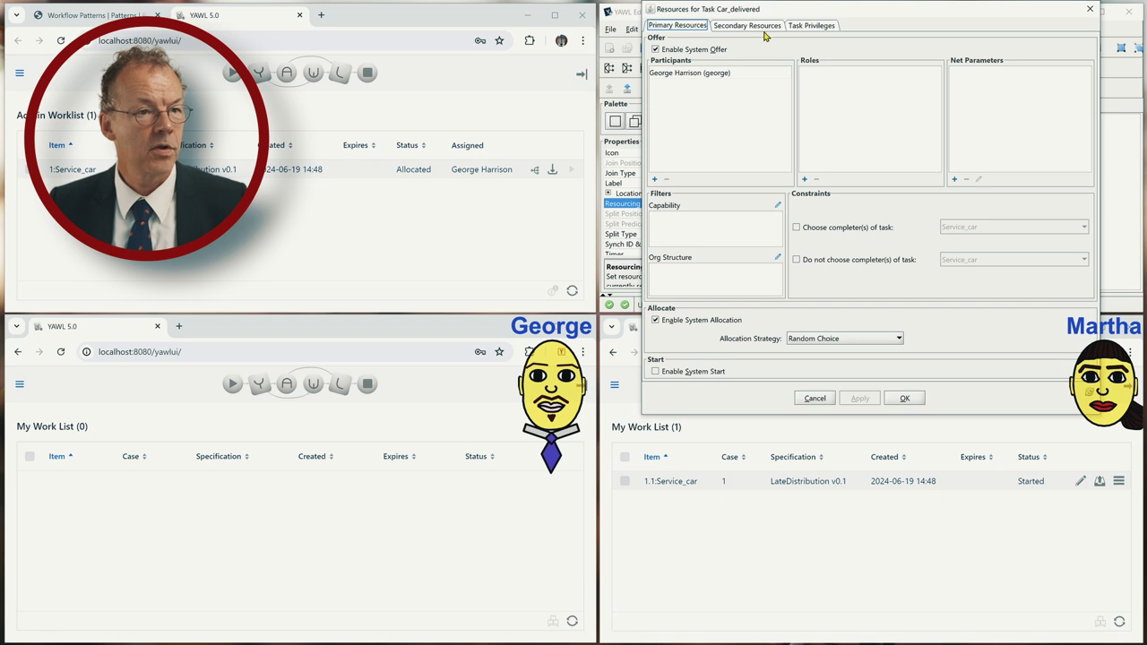
{"action": "left_click", "coordinate": [810, 25]}
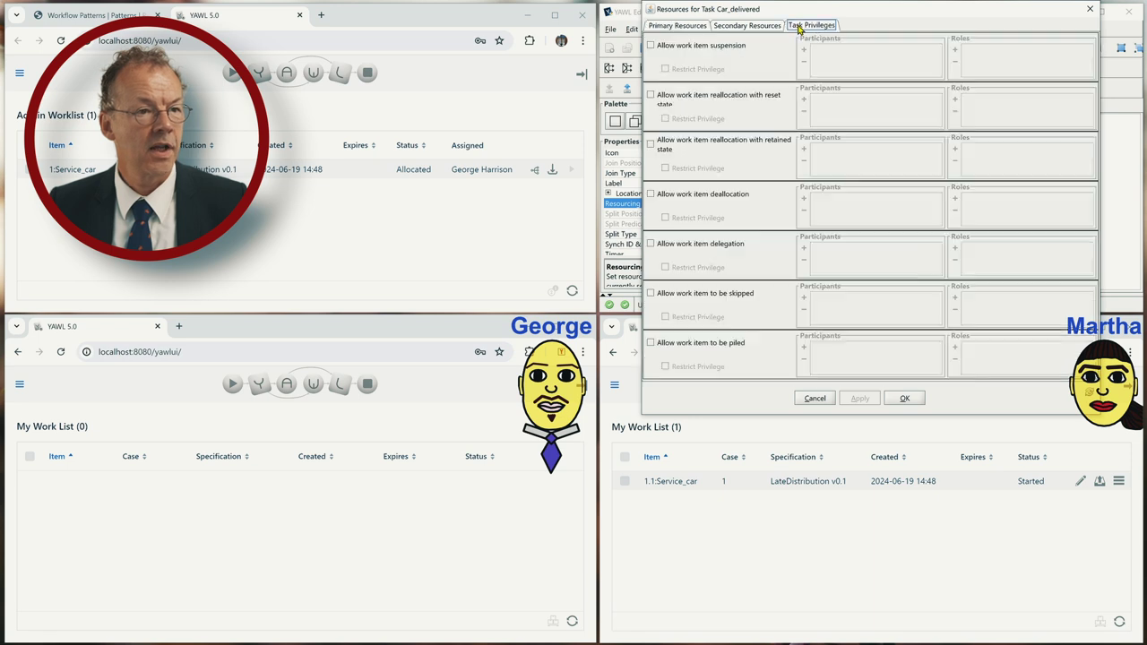
{"action": "left_click", "coordinate": [815, 398]}
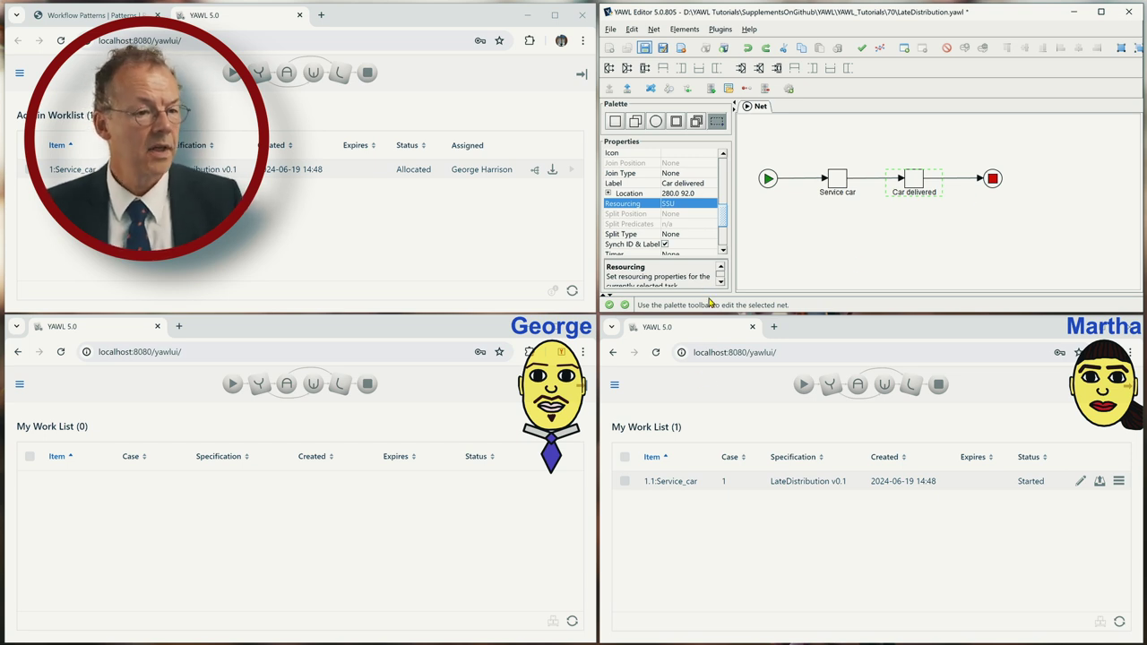
- Launch a new LateDistribution case from Case Management and refresh the assigned user's work list
{"action": "left_click", "coordinate": [264, 248]}
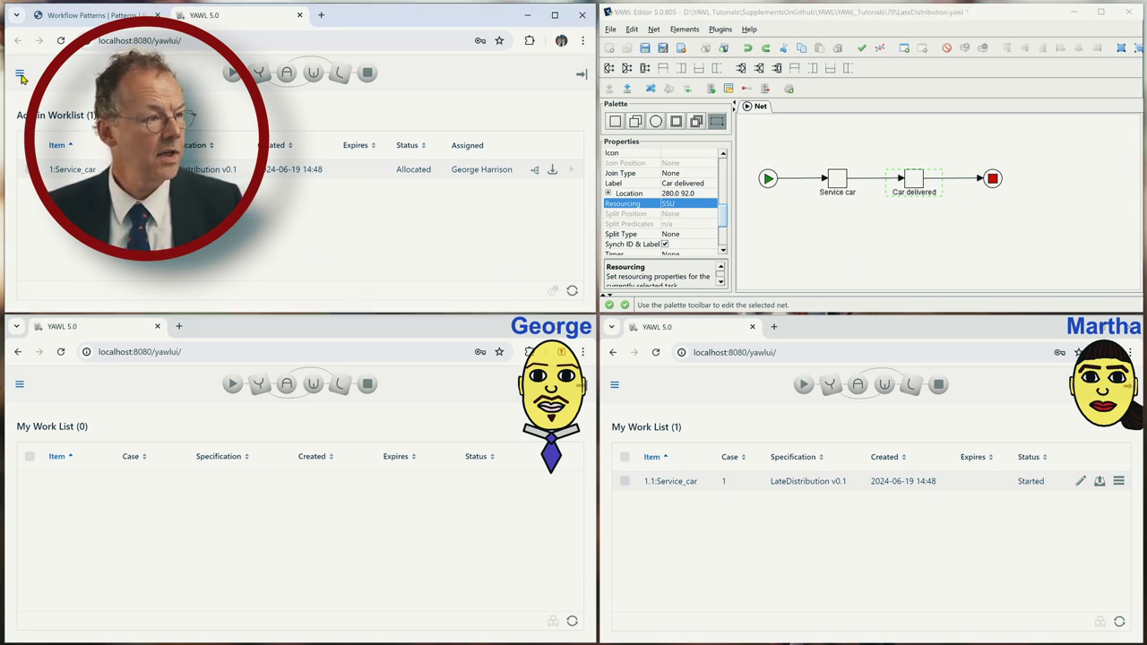
{"action": "left_click", "coordinate": [20, 76]}
{"action": "left_click", "coordinate": [39, 71]}
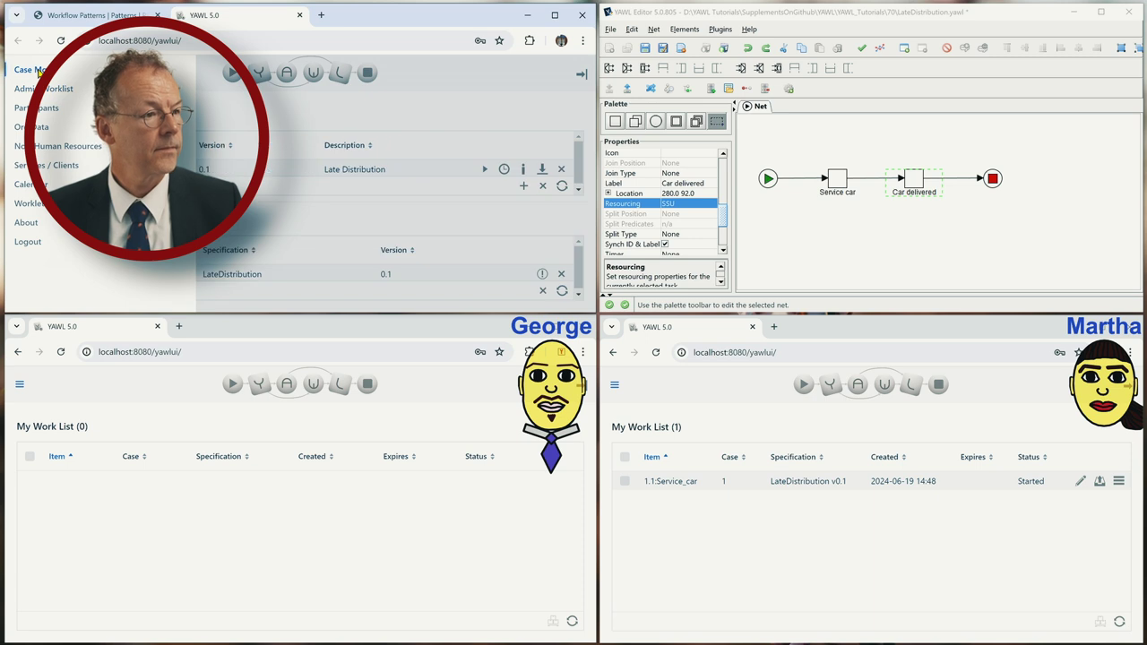
{"action": "left_click", "coordinate": [394, 170]}
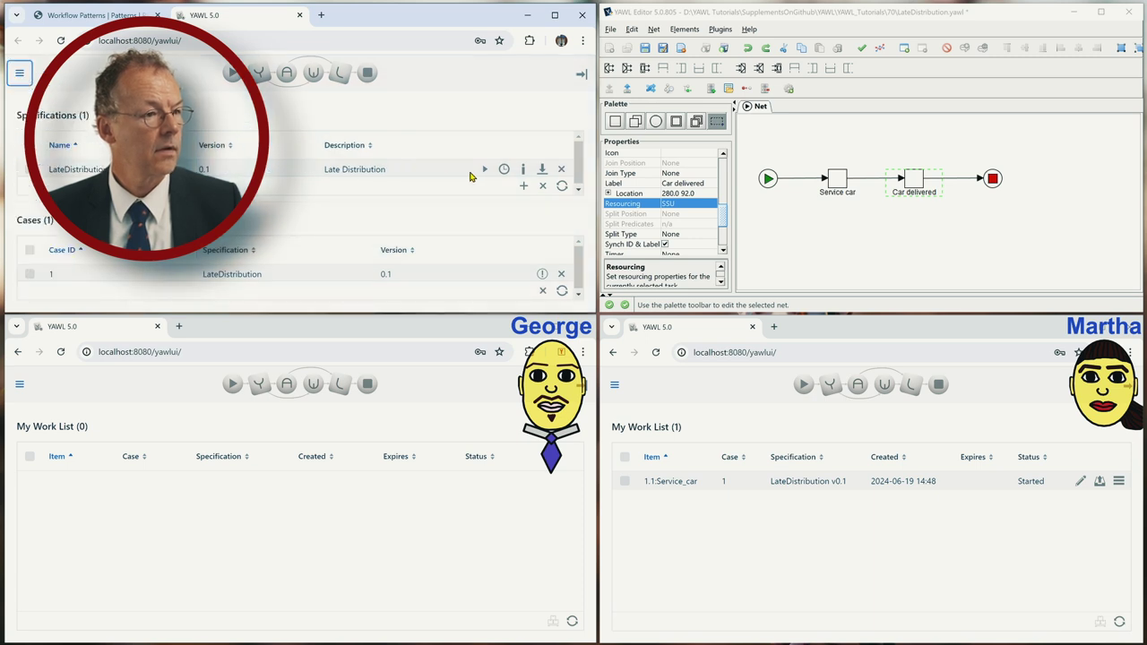
{"action": "left_click", "coordinate": [484, 171]}
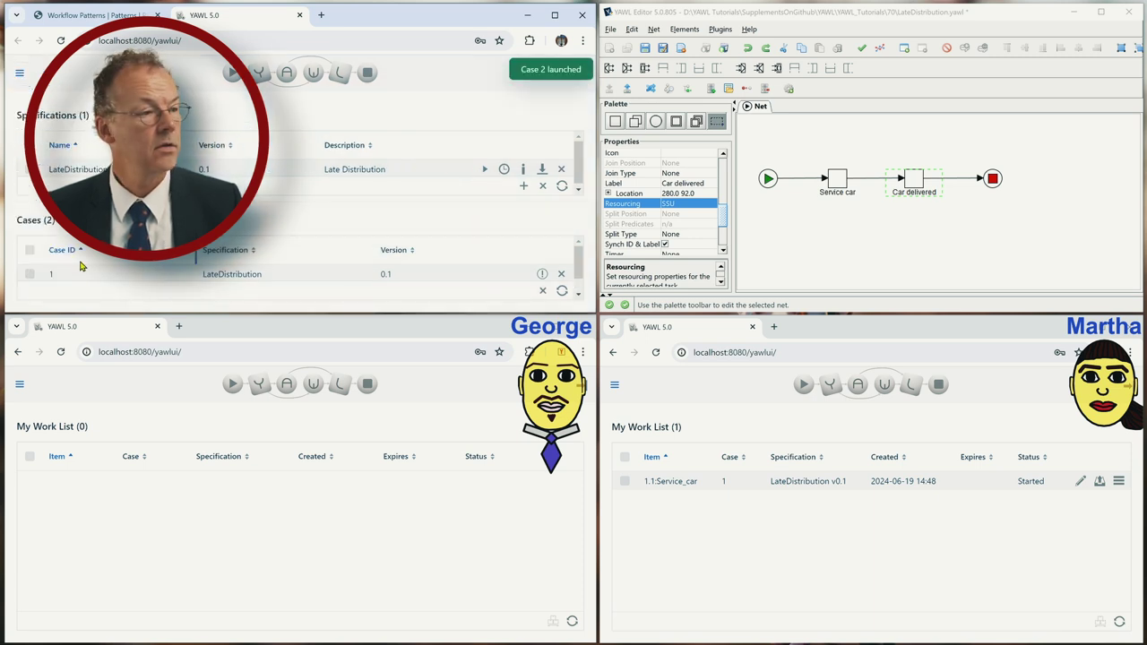
{"action": "scroll", "coordinate": [123, 260], "scroll_direction": "down", "scroll_amount": 1}
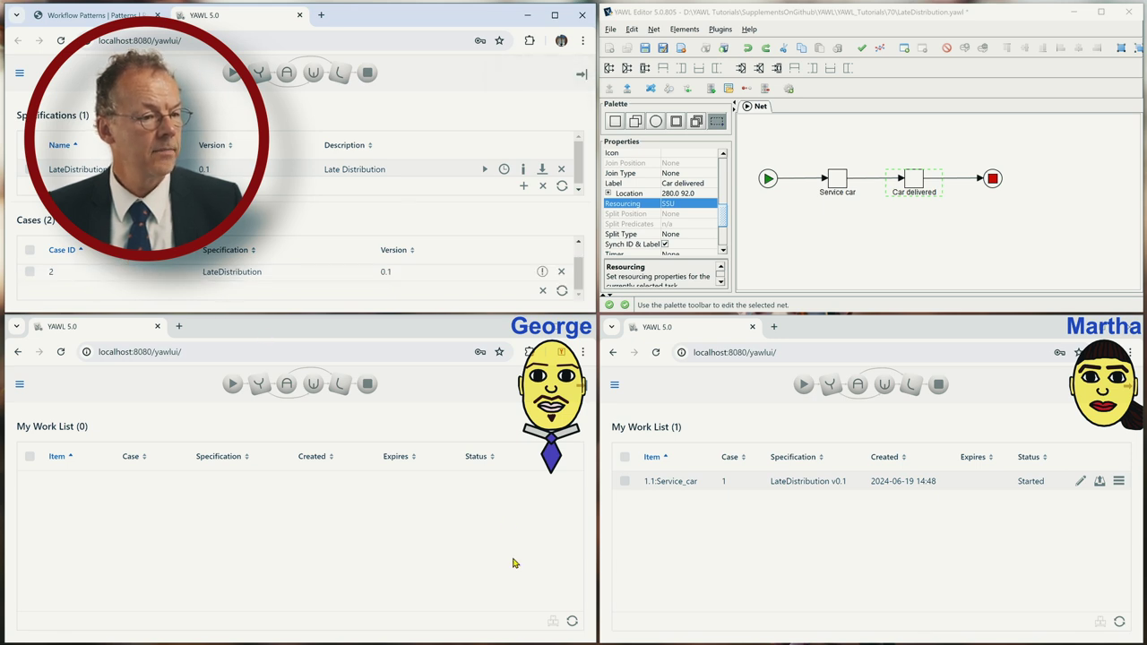
{"action": "left_click", "coordinate": [572, 621]}
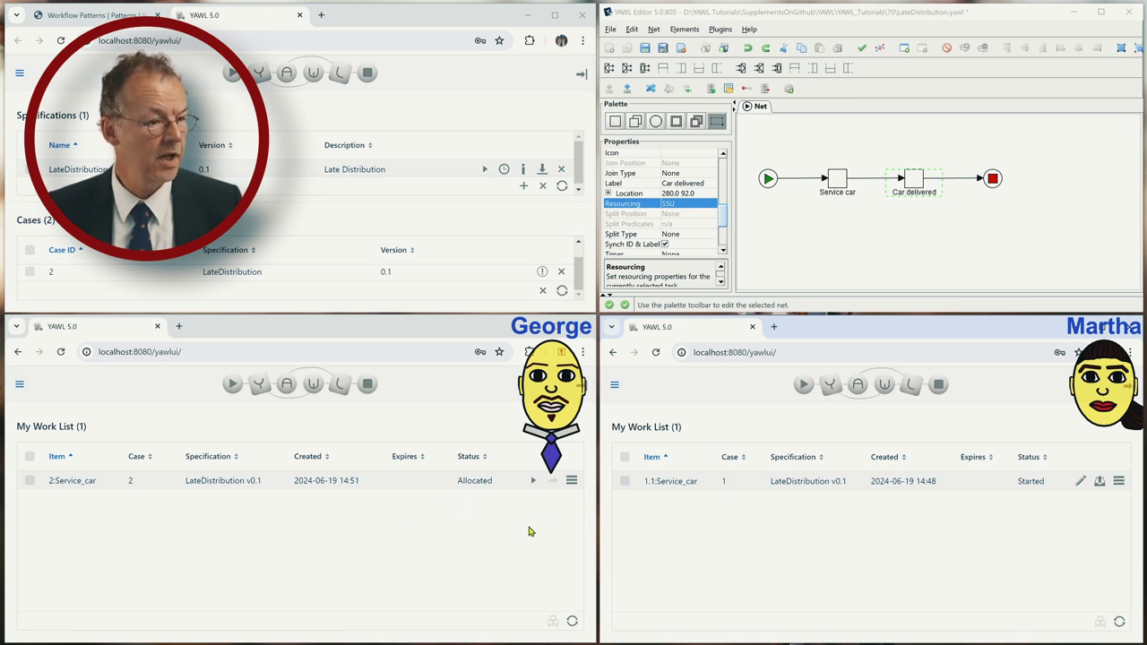
- Start the case 2 Service_car item, cancel a Reallocate attempt, and open the other user's case 1 Service_car form
{"action": "left_click", "coordinate": [571, 484]}
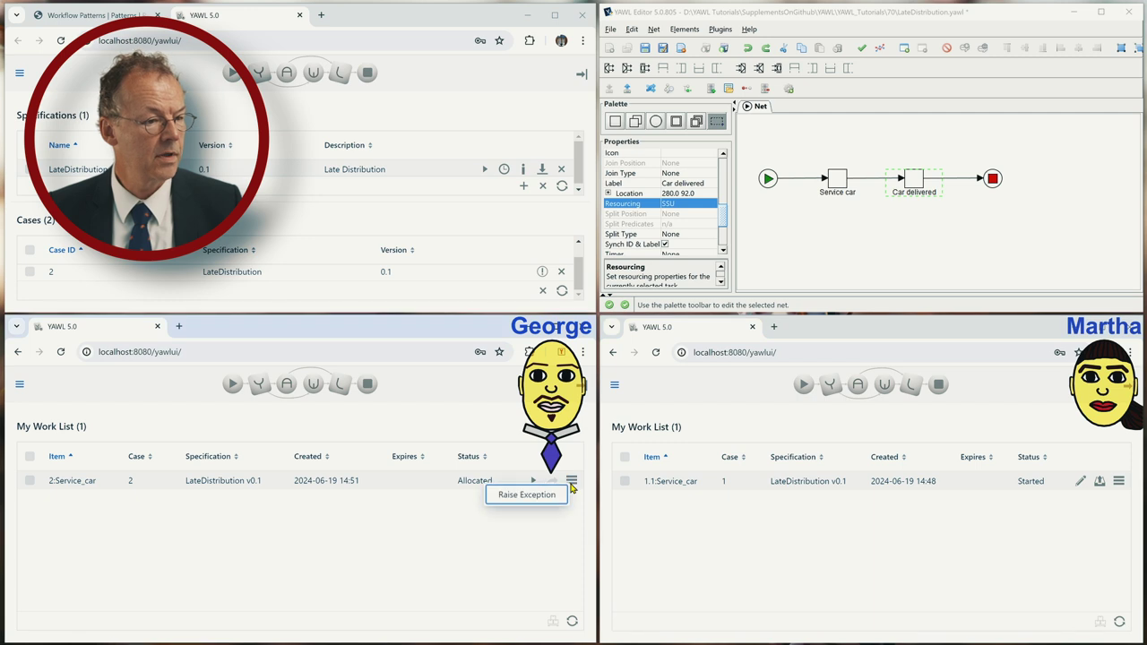
{"action": "left_click", "coordinate": [563, 531]}
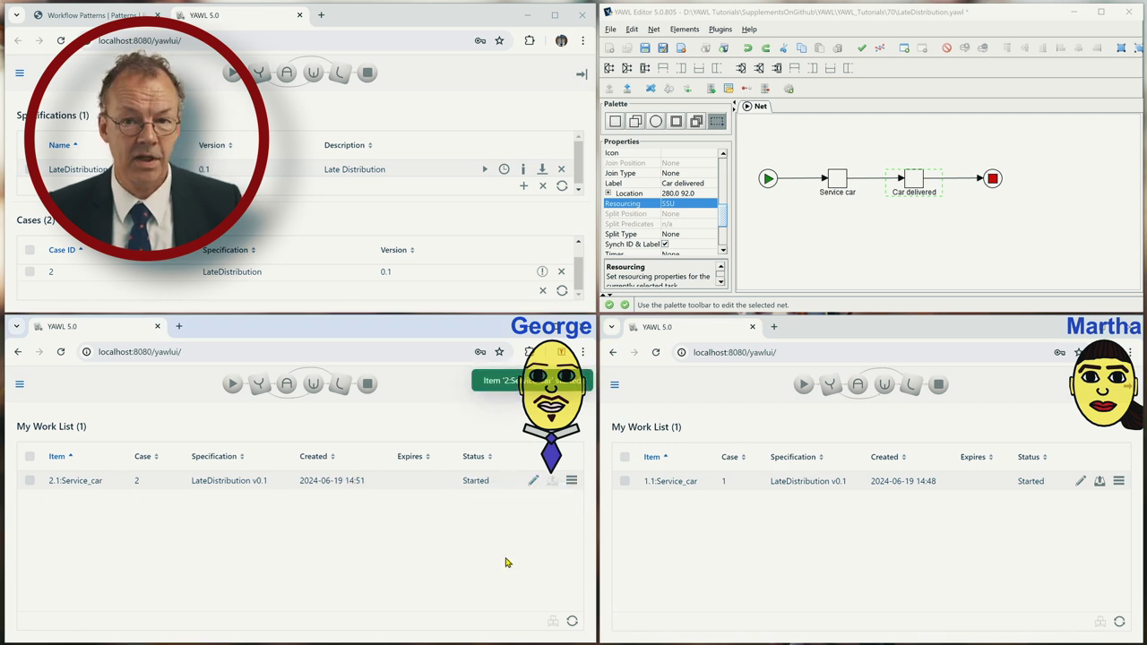
{"action": "left_click", "coordinate": [572, 482]}
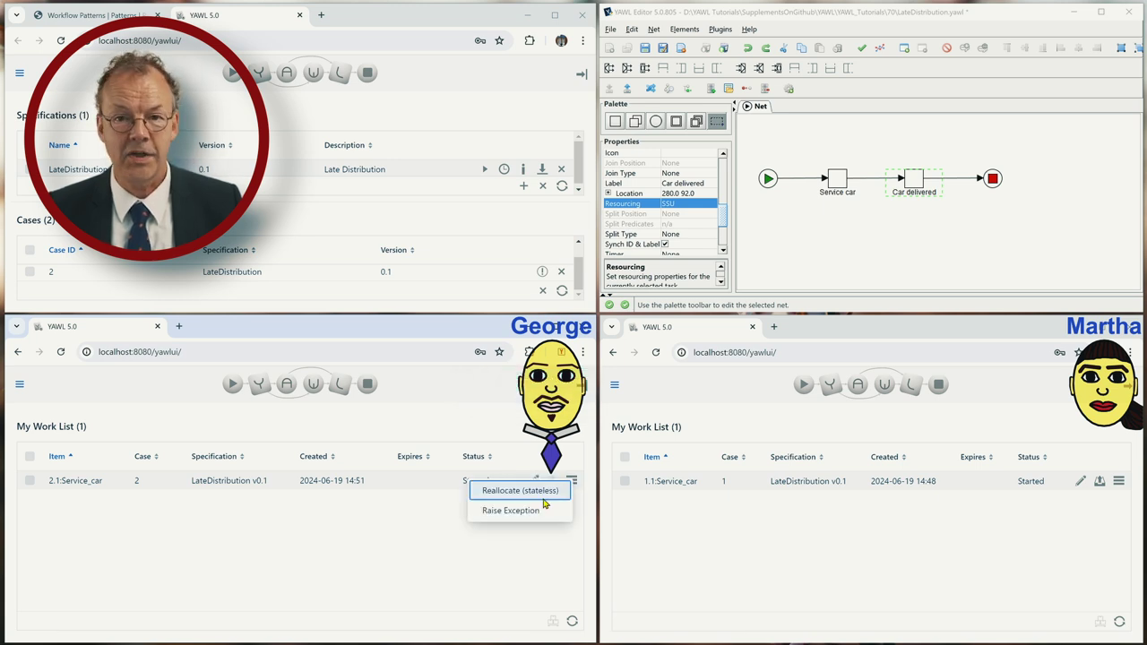
{"action": "left_click", "coordinate": [540, 496]}
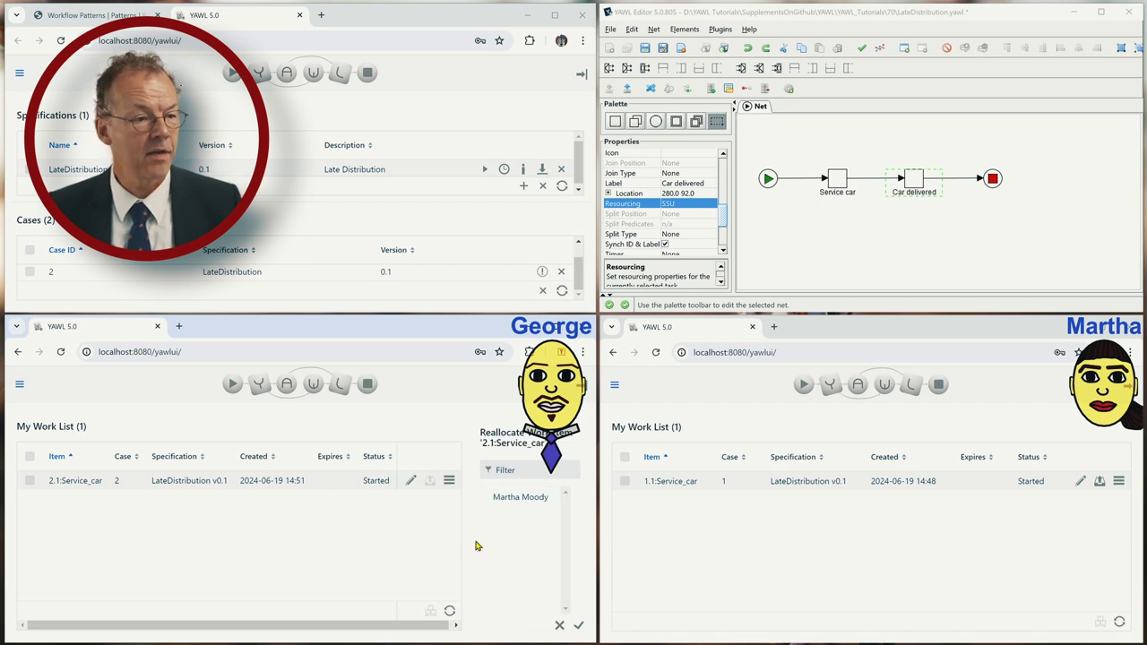
{"action": "left_click", "coordinate": [559, 626]}
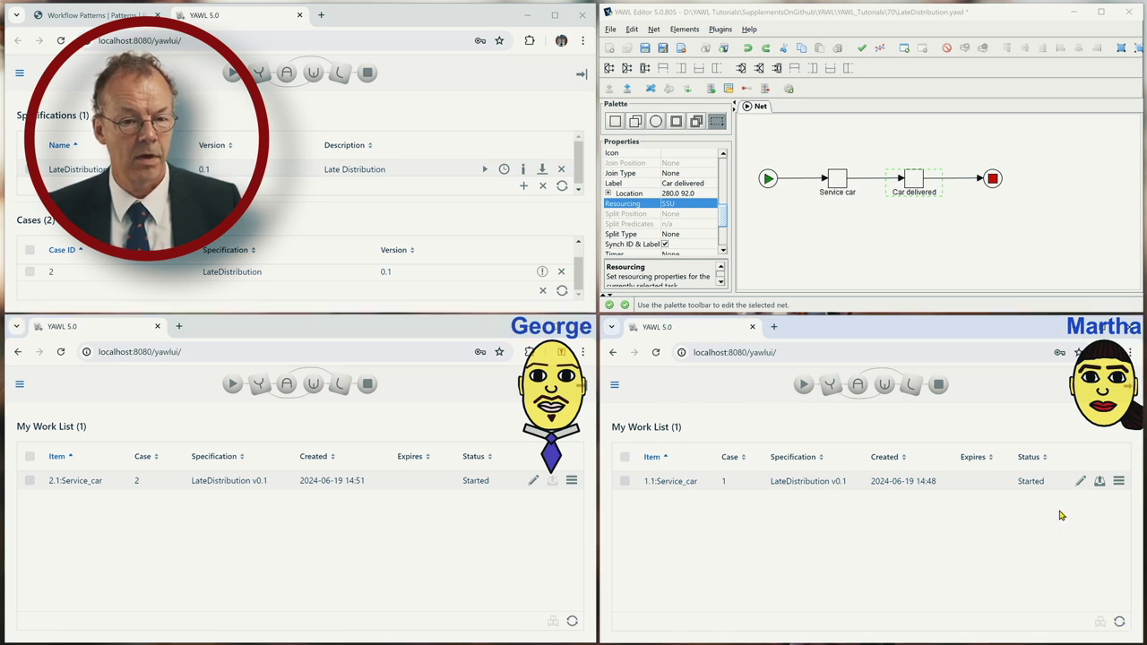
{"action": "left_click", "coordinate": [1081, 482]}
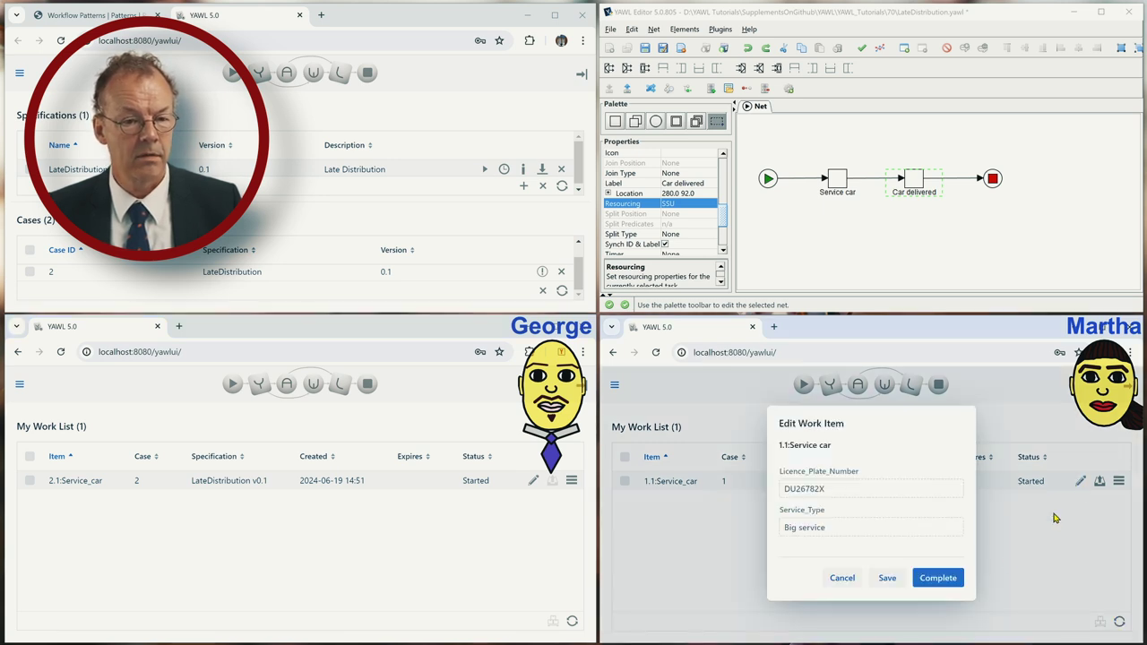
- Complete case 1's Service_car, reallocate case 2's Service_car stateless to the other user, and open it there
{"action": "left_click", "coordinate": [937, 579]}
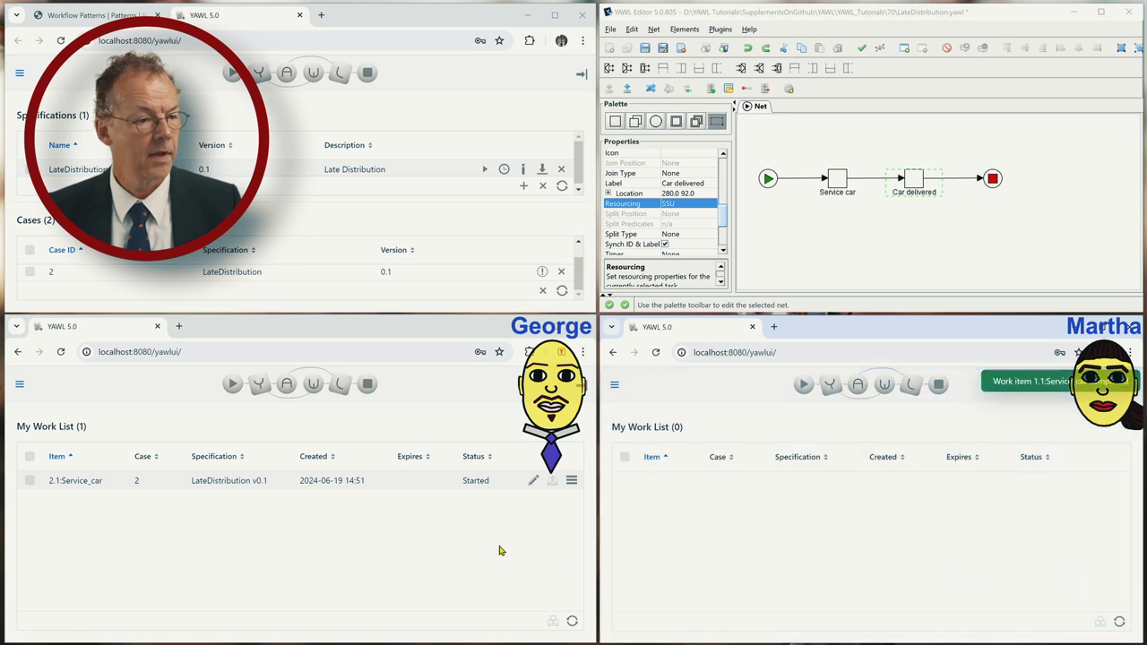
{"action": "left_click", "coordinate": [571, 481]}
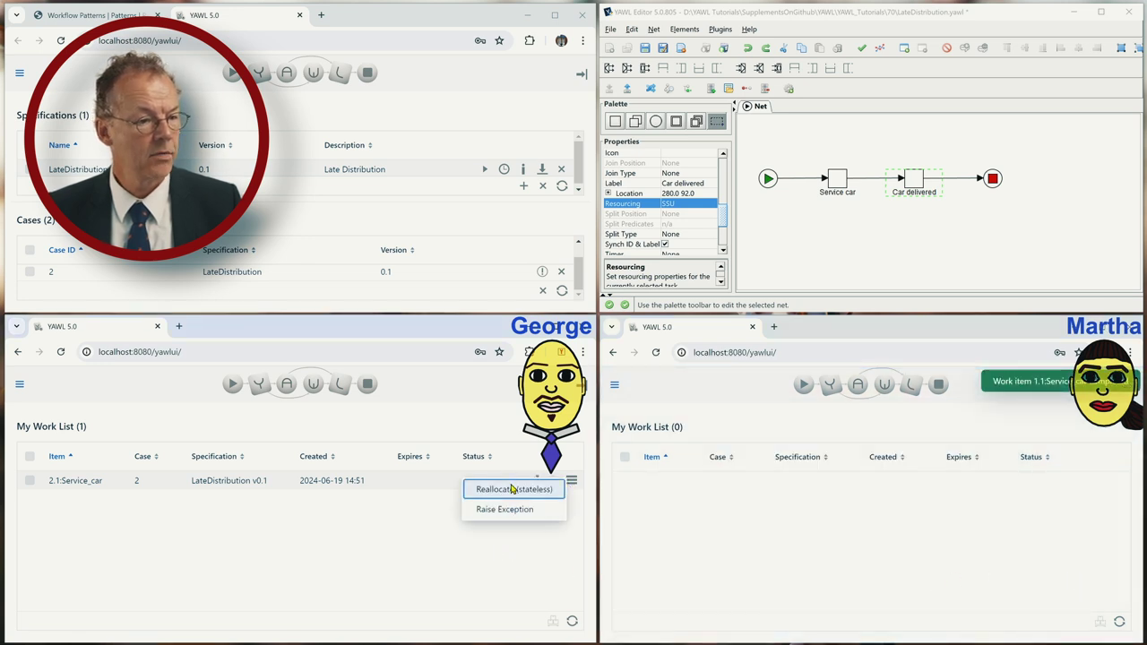
{"action": "left_click", "coordinate": [512, 490]}
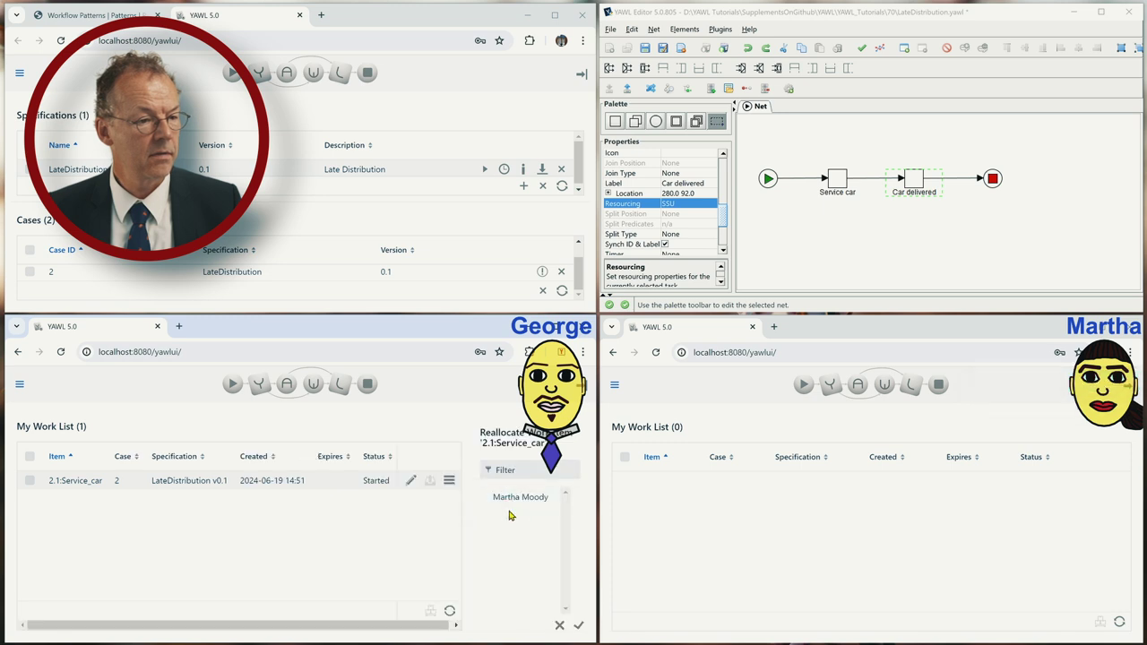
{"action": "left_click", "coordinate": [518, 498]}
{"action": "left_click", "coordinate": [577, 627]}
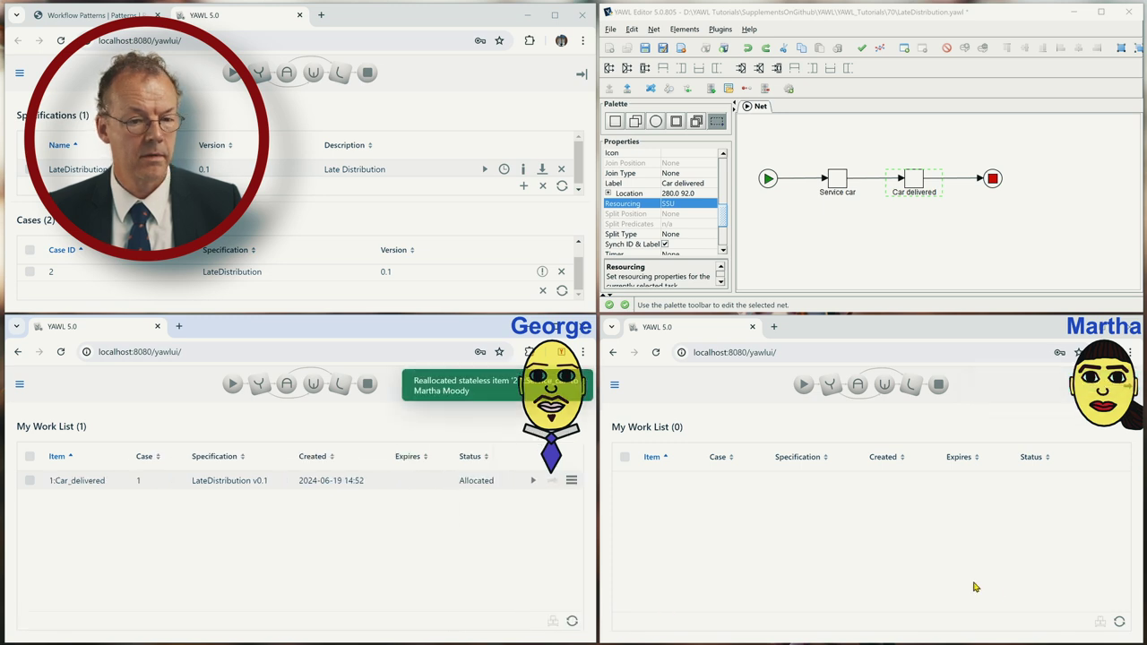
{"action": "left_click", "coordinate": [1119, 621]}
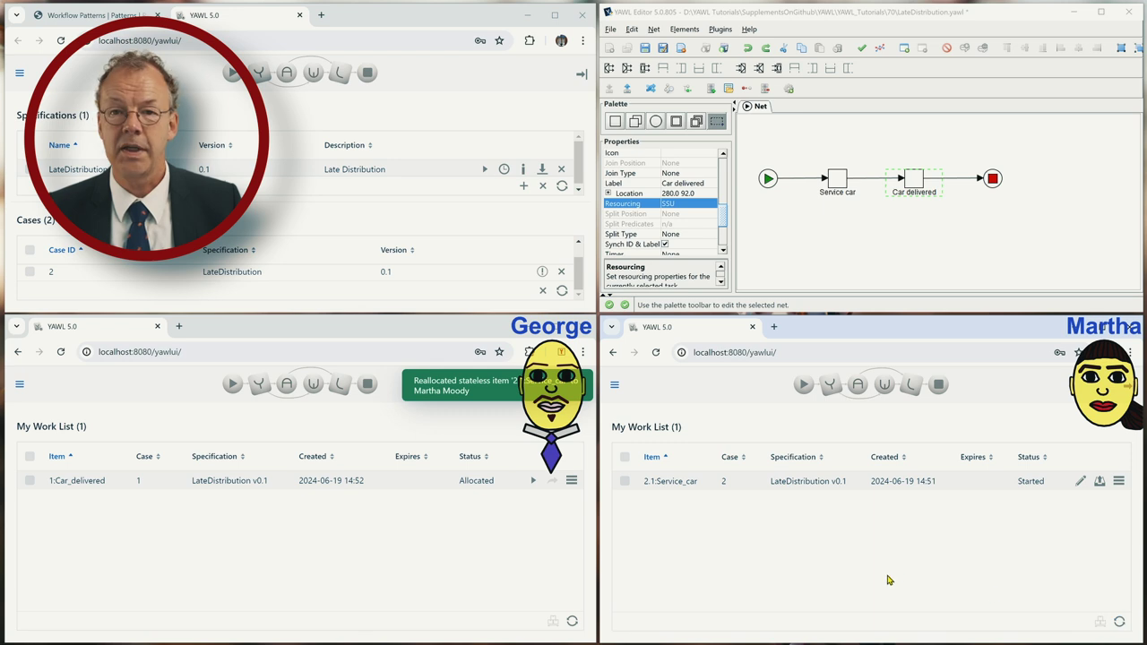
{"action": "left_click", "coordinate": [1081, 482]}
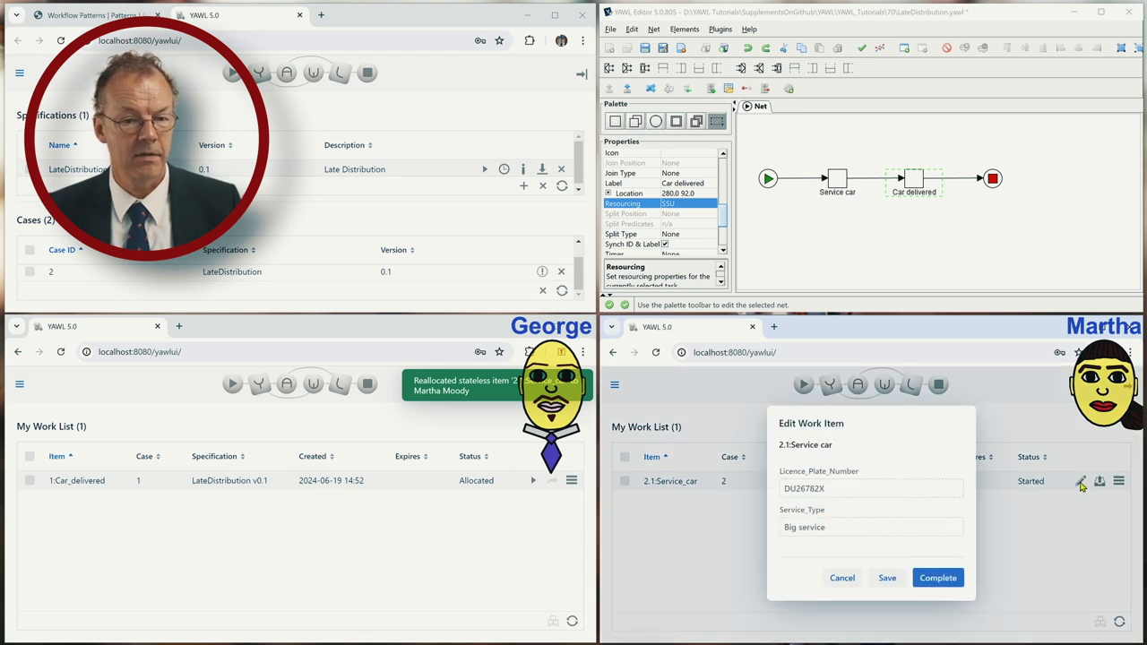